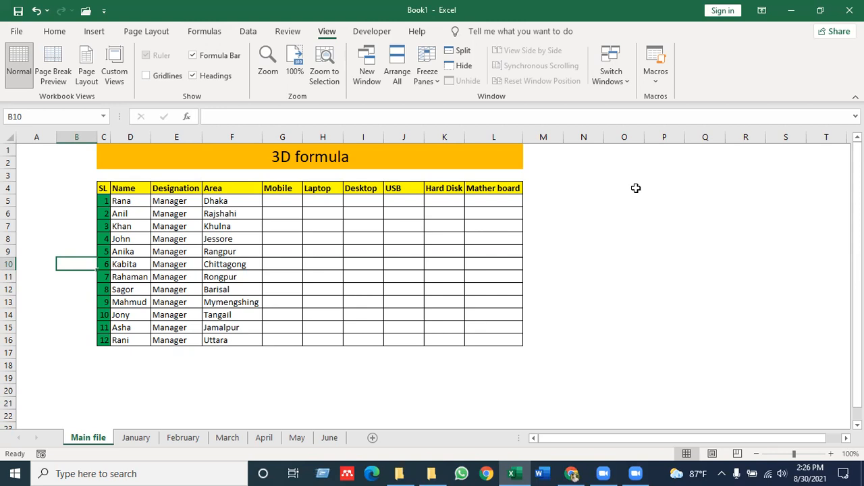
- Autofit column L on the January sheet to the width of its Mather board heading
click(421, 225)
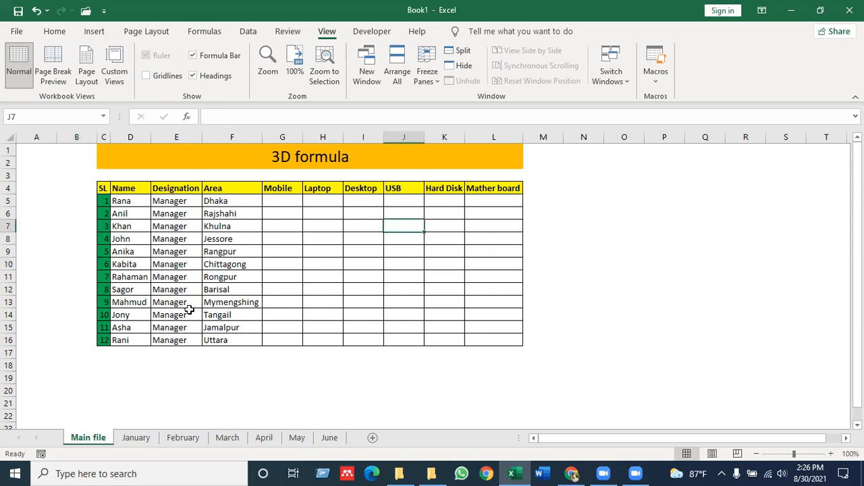
click(133, 438)
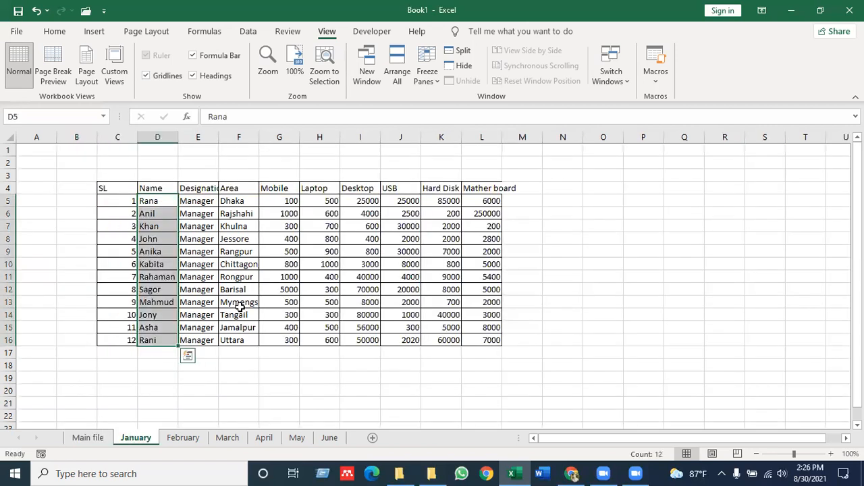
click(240, 305)
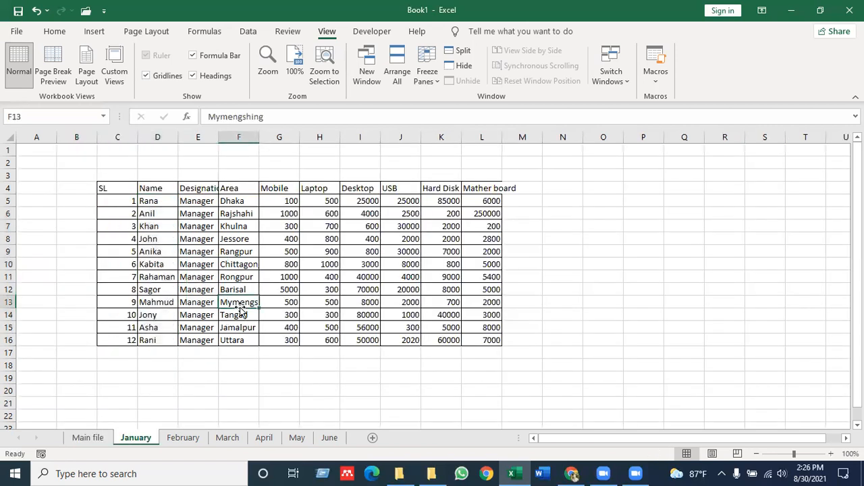
double_click(503, 139)
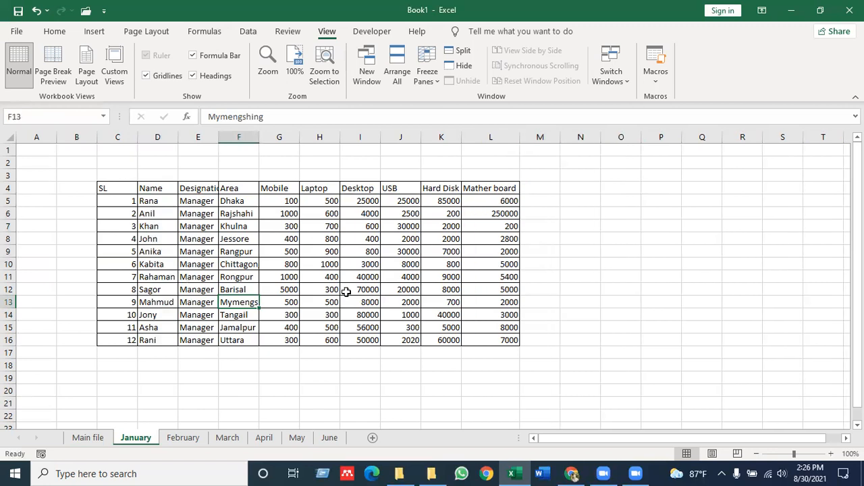
- Look through the February, March, May, June and January sheets, and return to the Main file sheet
click(183, 438)
click(226, 441)
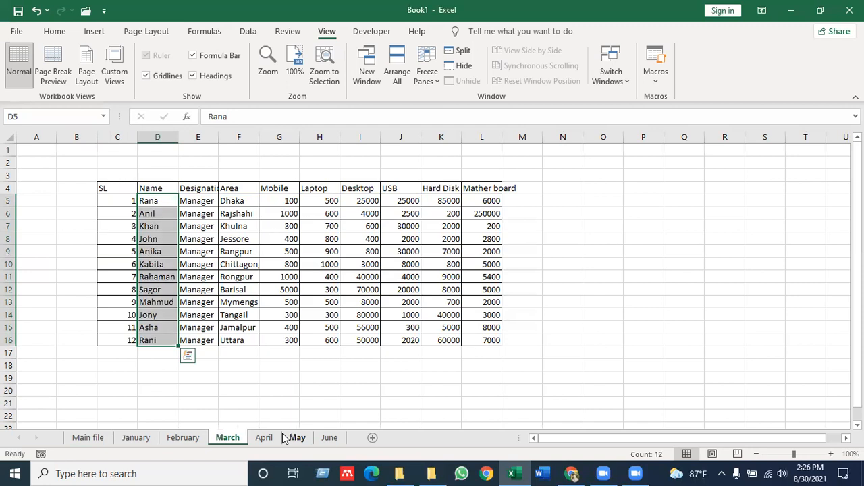
click(296, 438)
click(323, 439)
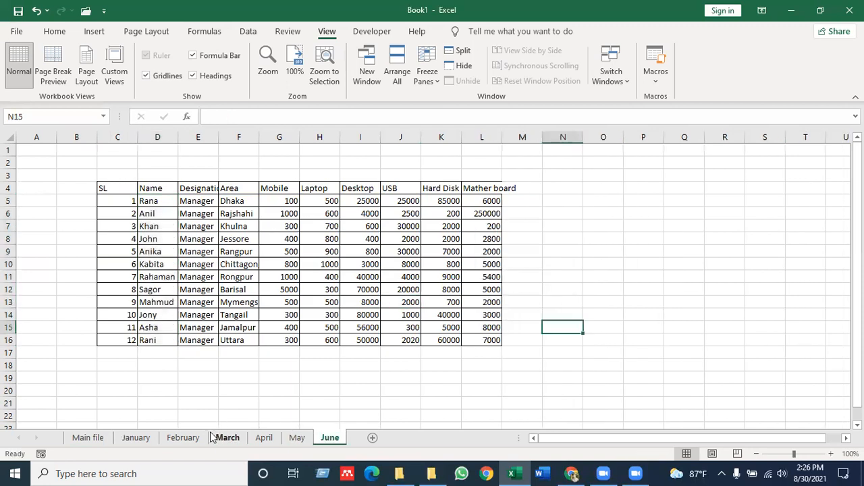
click(141, 442)
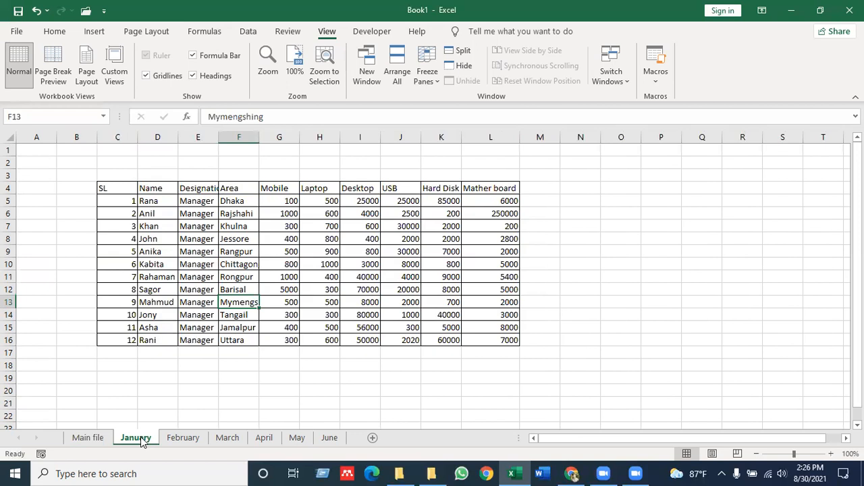
click(88, 439)
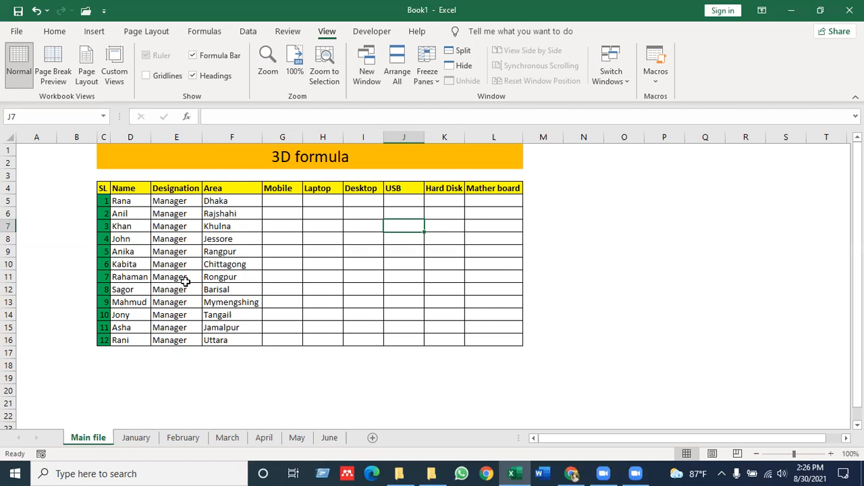
- Examine the product headings from Mobile to Mather board in row 4 of the Main file sheet
click(279, 190)
key(Right)
key(Right)
key(Left)
key(Left)
key(Right)
key(Right)
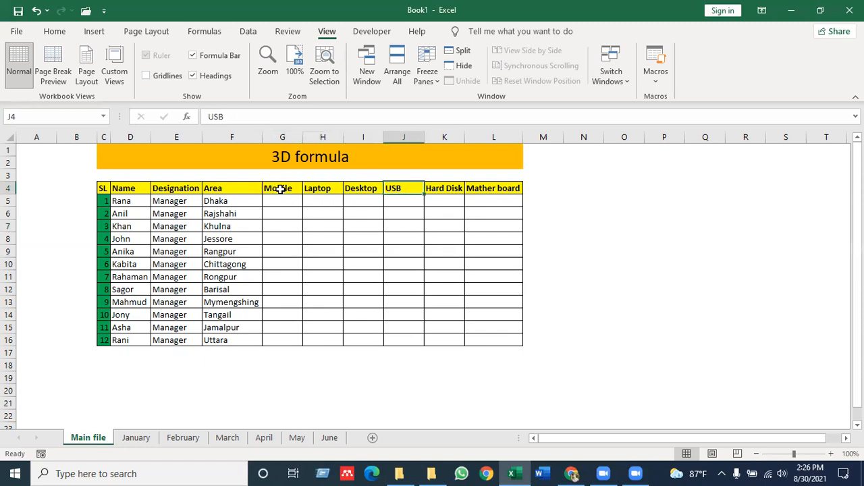
key(Right)
key(Right)
key(Left)
key(Left)
key(Left)
key(Left)
key(Left)
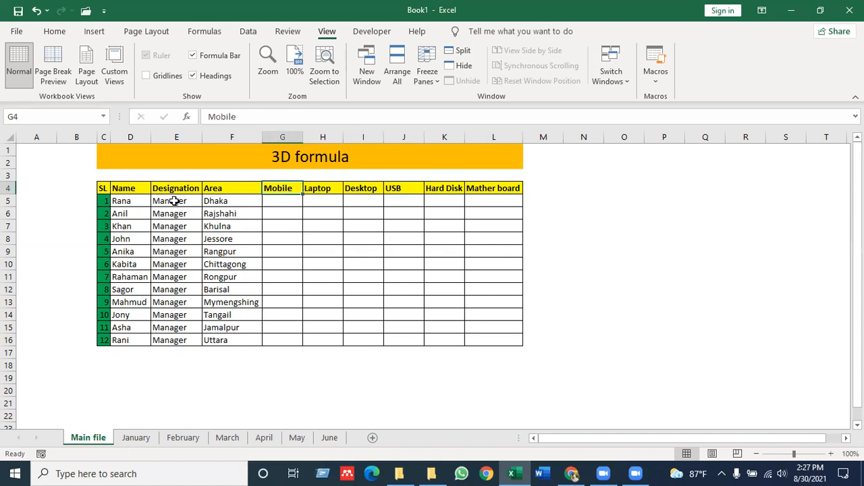
- Review the entries in the Name column of the Main file table
click(135, 201)
key(Down)
key(Down)
key(Down)
key(Down)
key(Down)
key(Down)
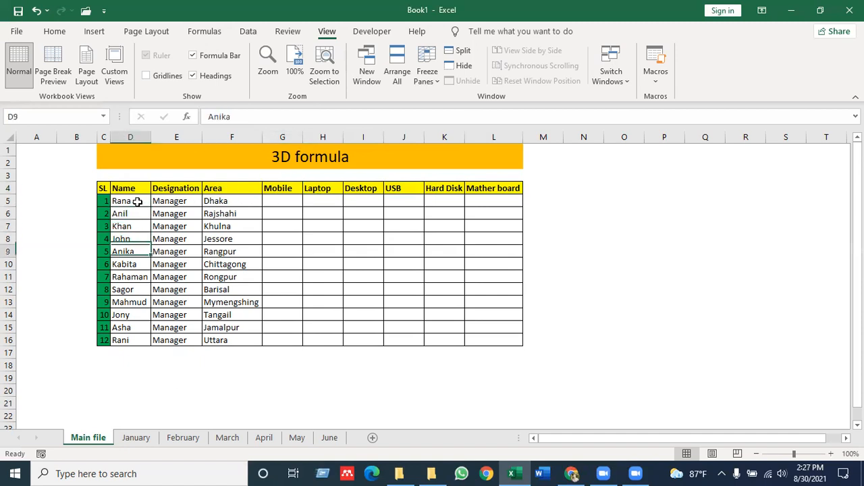
key(Up)
key(Up)
key(Up)
key(Up)
key(Up)
key(Up)
key(Up)
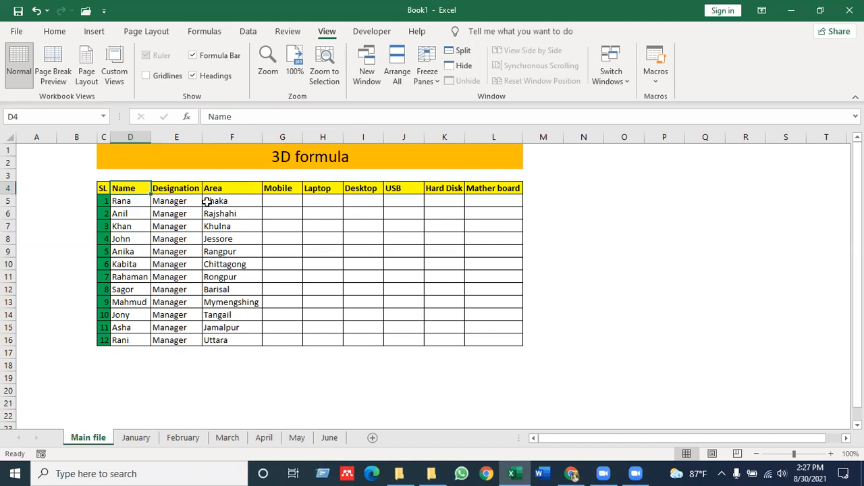
- Enter a 3D SUM formula in Main file cell G5 that adds cell G5 across the January to June sheets
click(282, 200)
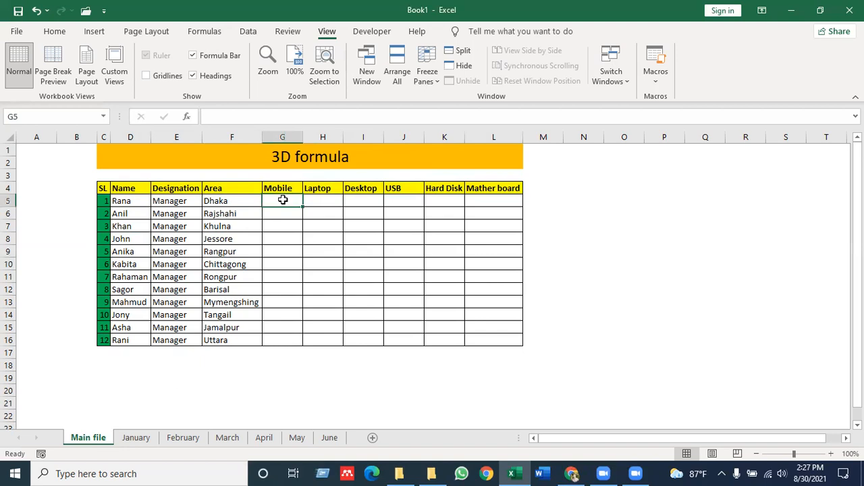
text(=)
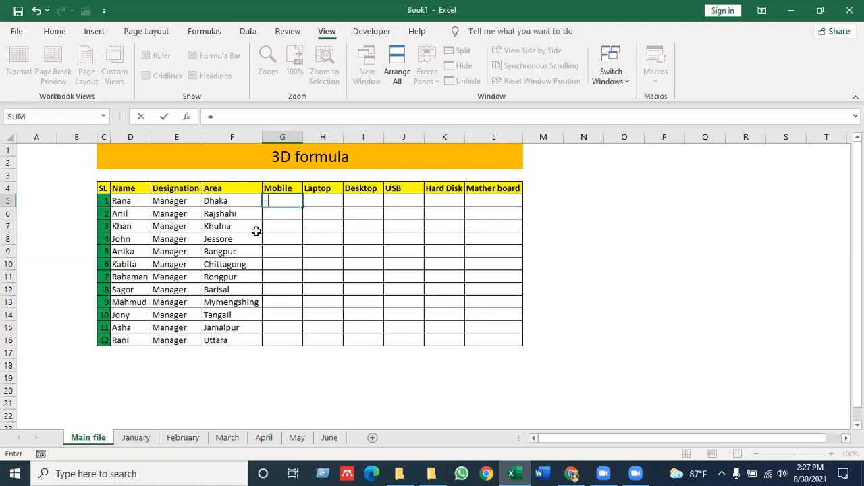
text(sum)
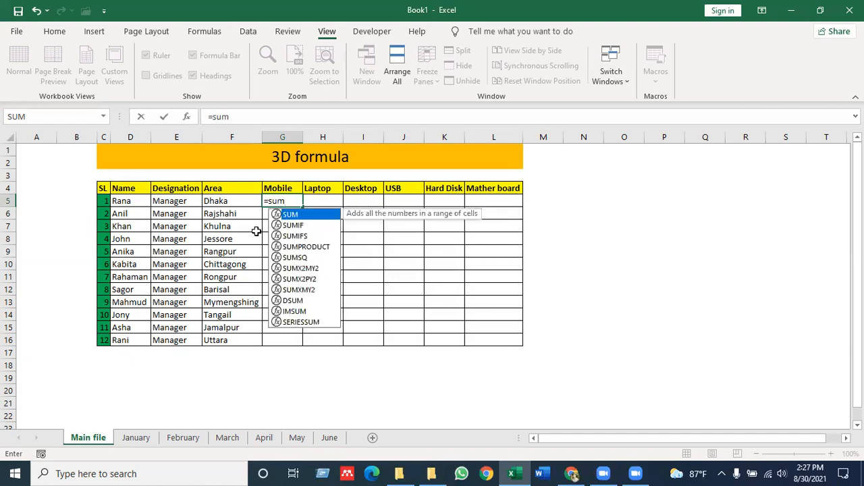
key(Tab)
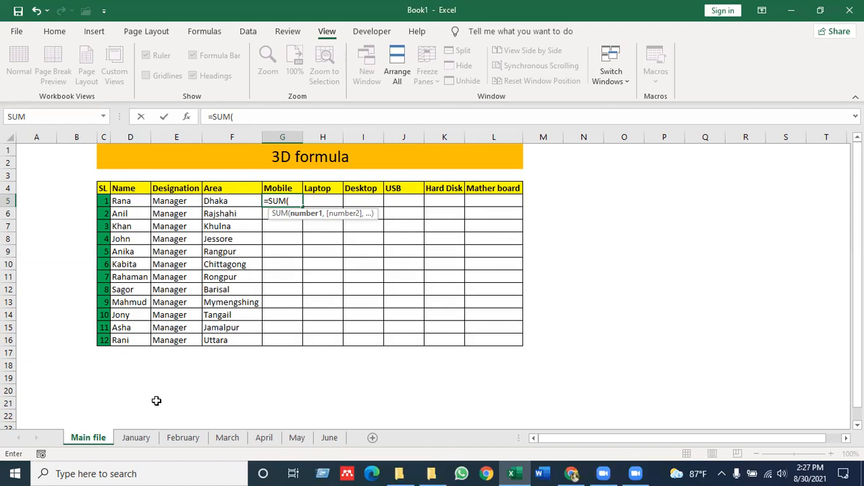
click(141, 438)
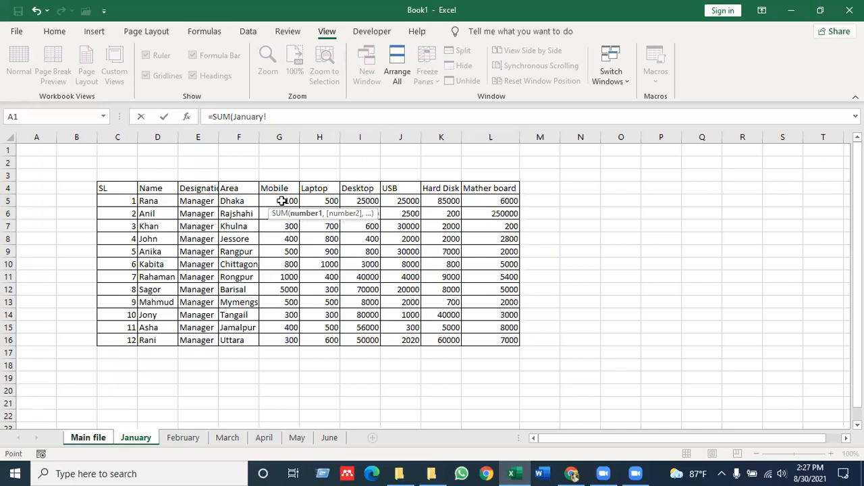
click(287, 201)
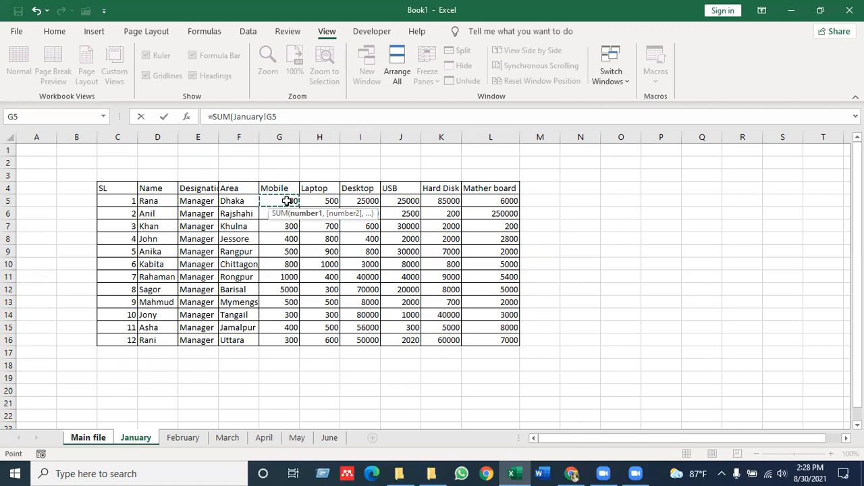
shift+click(182, 439)
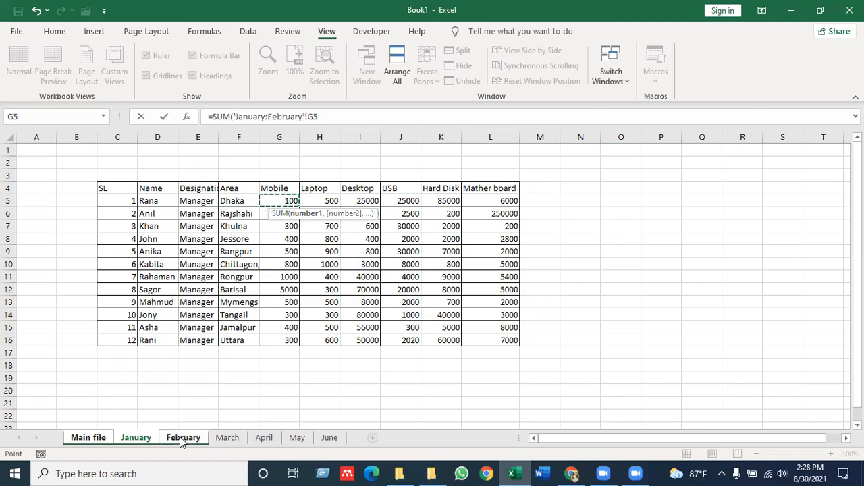
shift+click(227, 438)
shift+click(264, 439)
shift+click(297, 439)
shift+click(330, 439)
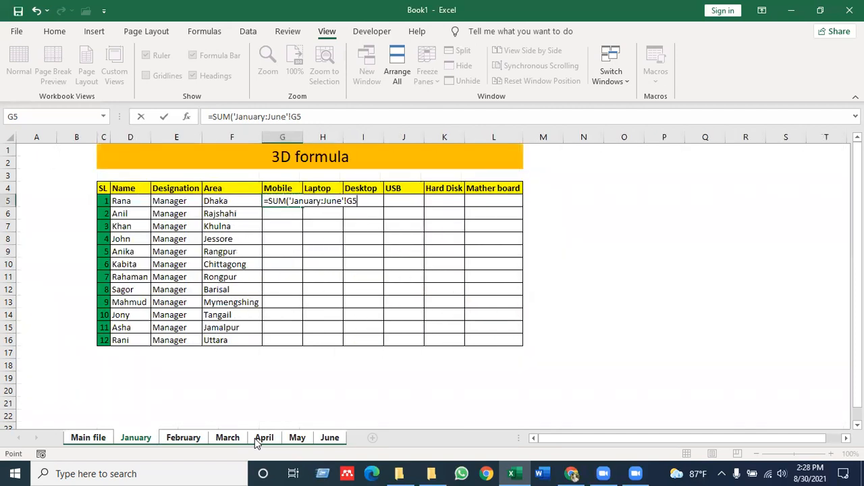
key(Return)
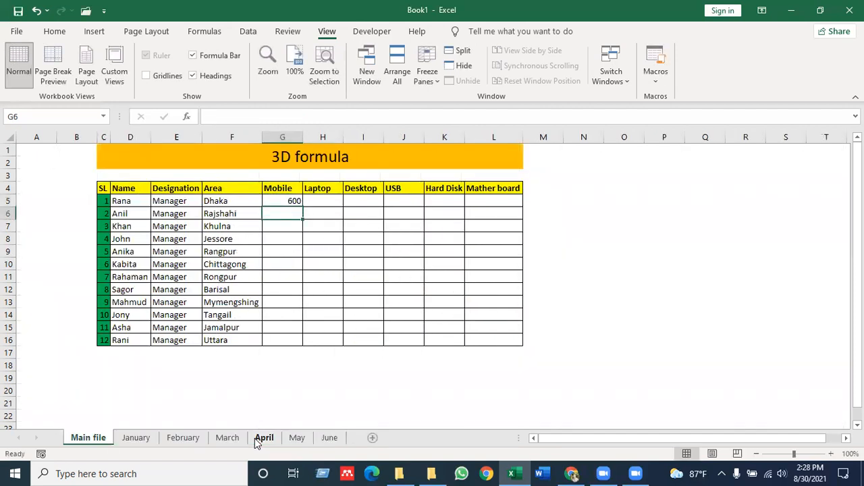
- Check the formula in Main file cell G5 against the first Mobile value on the monthly sheets from January to June
click(294, 201)
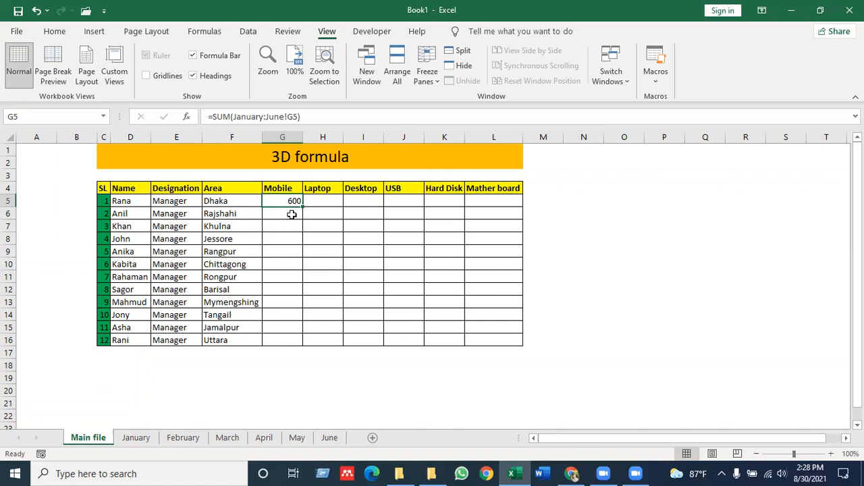
click(136, 438)
click(279, 202)
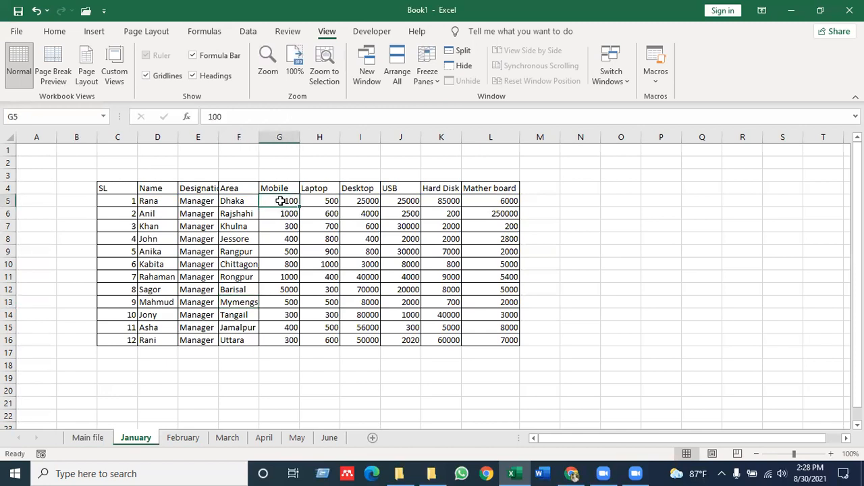
click(183, 437)
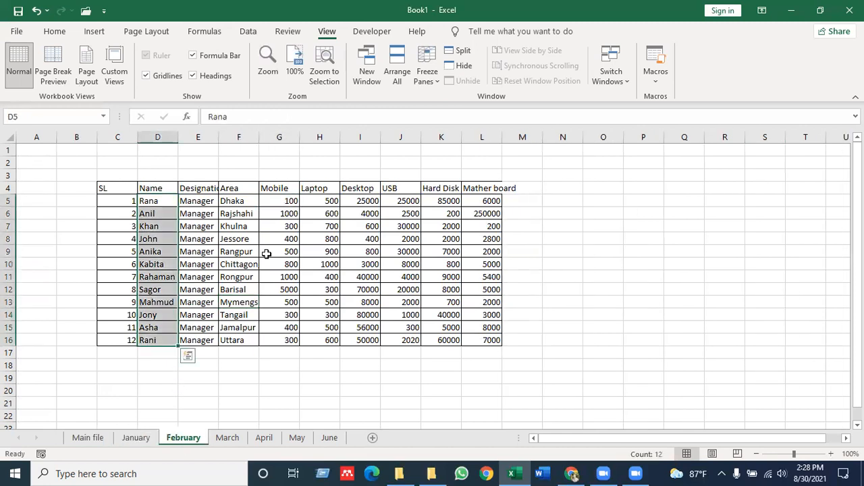
click(286, 200)
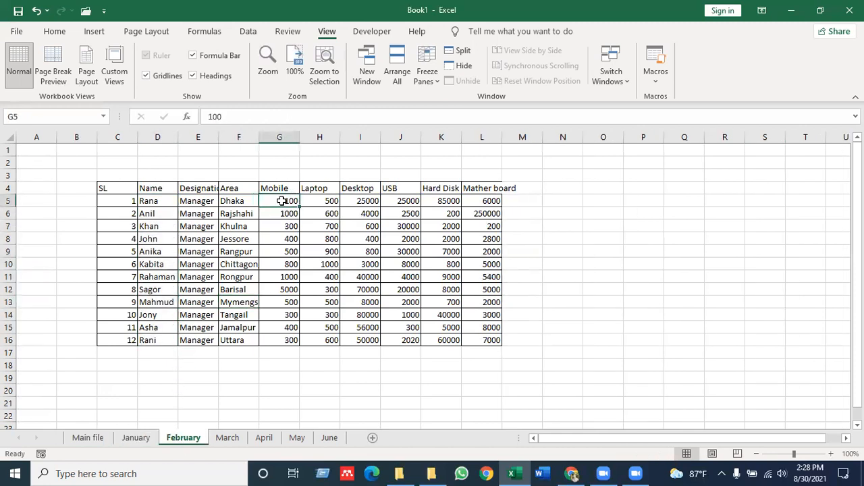
click(230, 439)
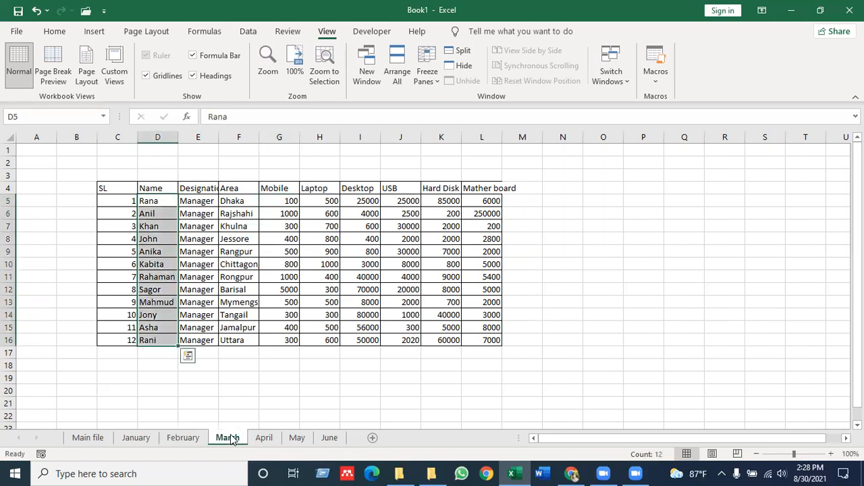
click(329, 275)
click(268, 437)
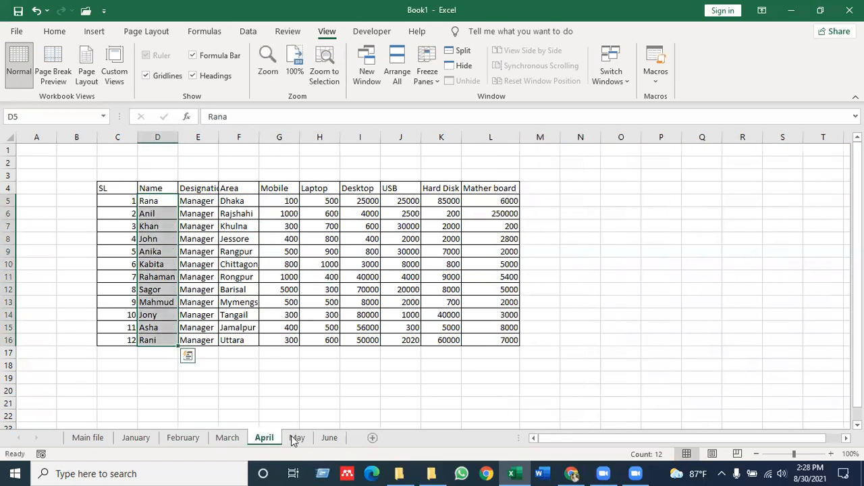
click(299, 439)
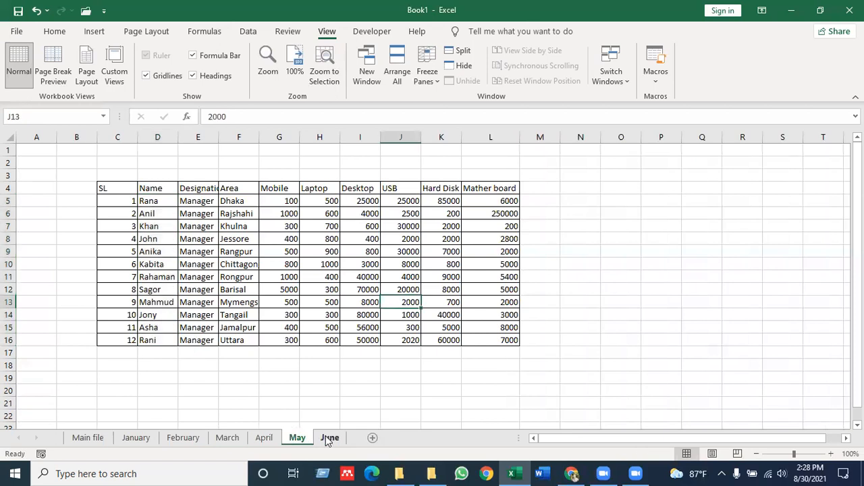
click(330, 437)
click(278, 201)
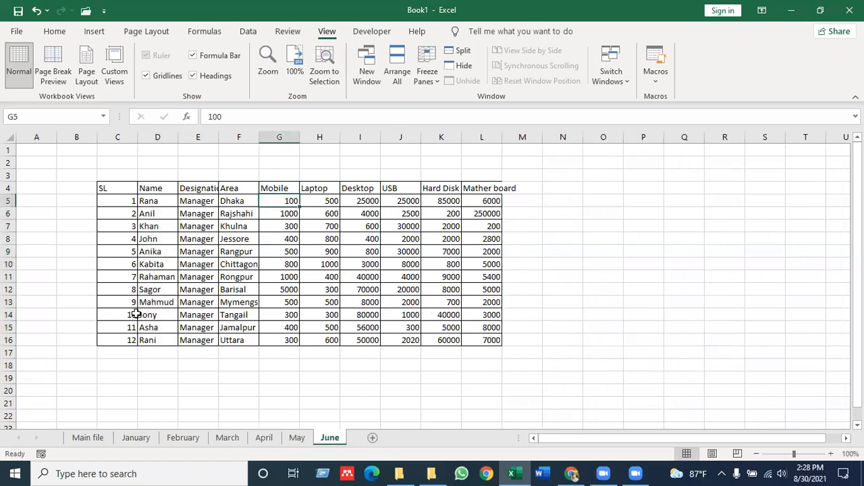
click(88, 439)
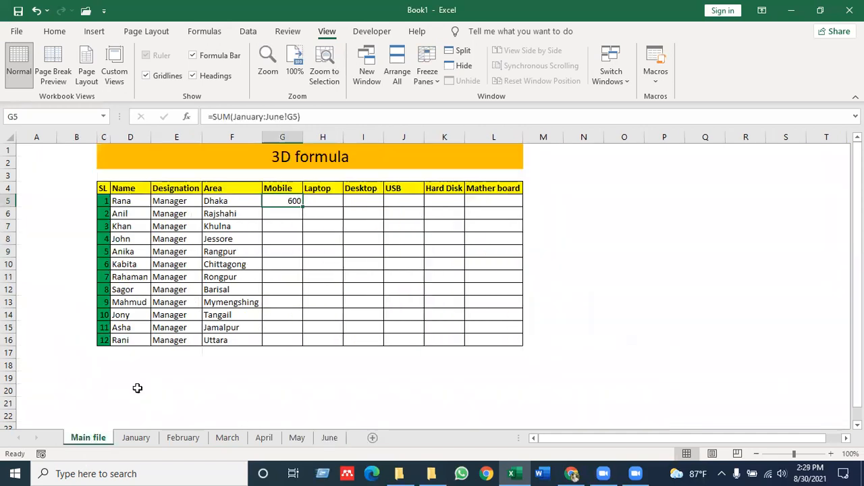
- Fill the 3D SUM formula from G5 across row 5 to L5 on the Main file sheet
click(300, 216)
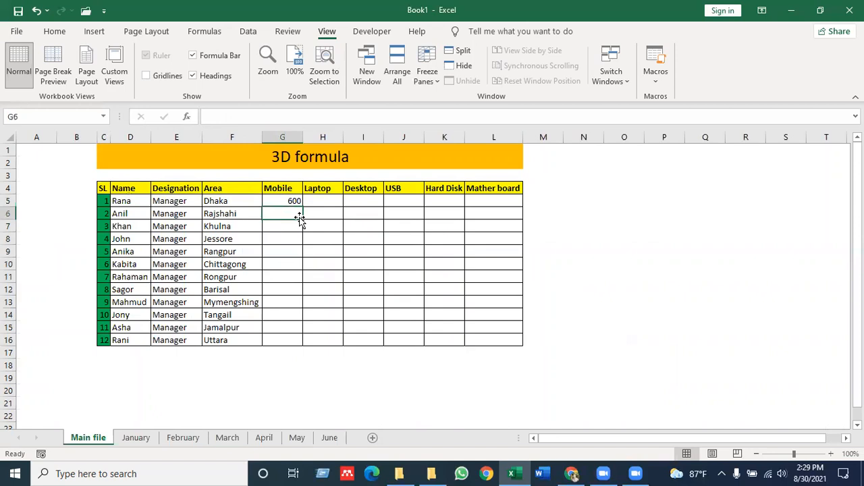
click(294, 202)
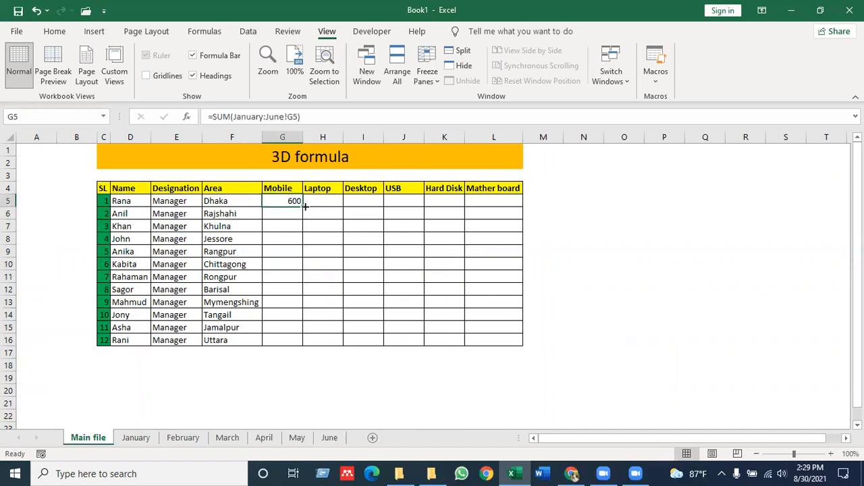
drag(302, 206, 512, 204)
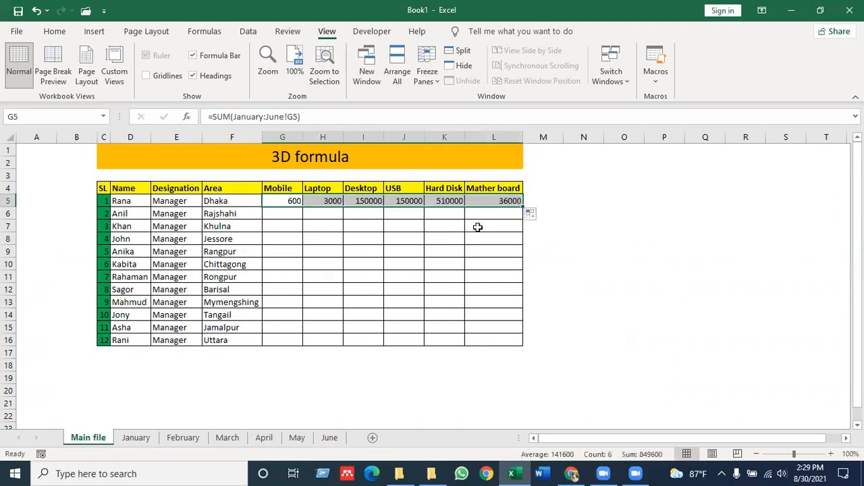
click(477, 228)
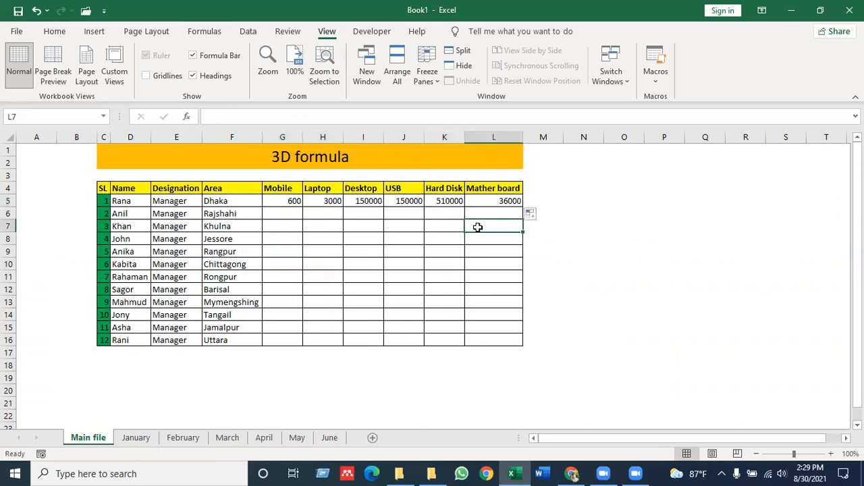
click(285, 197)
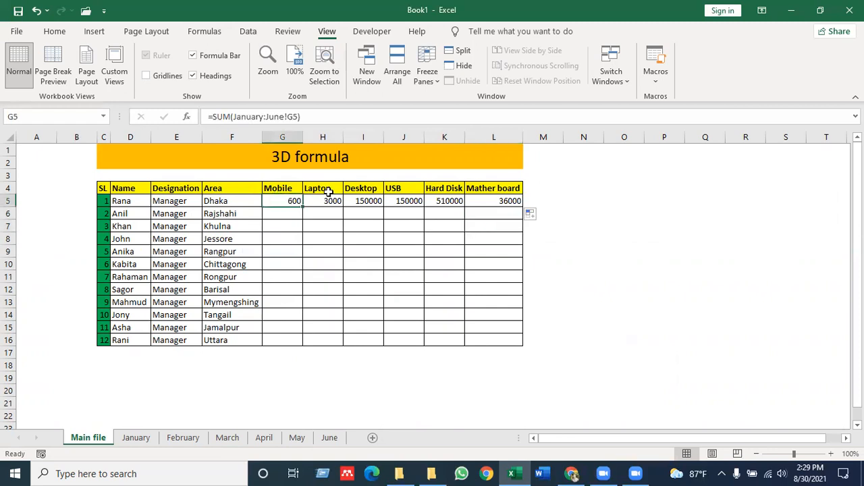
- Fill the 3D SUM formulas from G5:L5 down through row 16 of the Main file table
drag(293, 201, 523, 345)
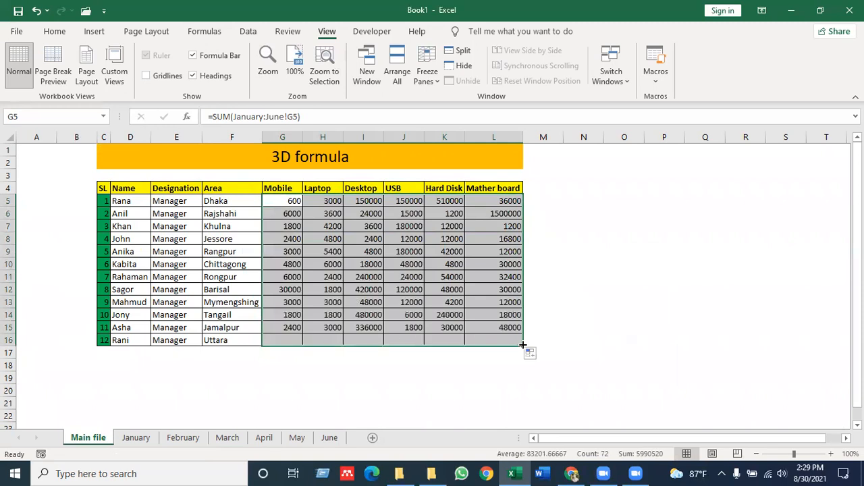
click(482, 326)
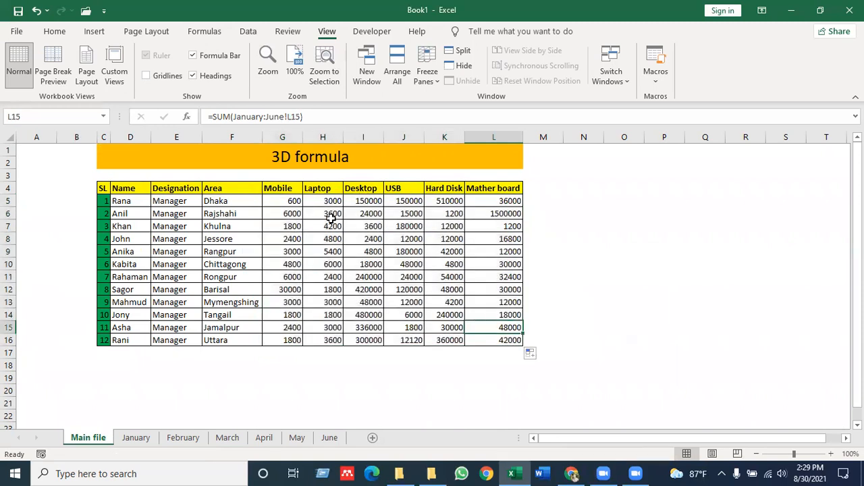
- Examine the filled 3D SUM formulas in various product cells across the Main file table
click(305, 236)
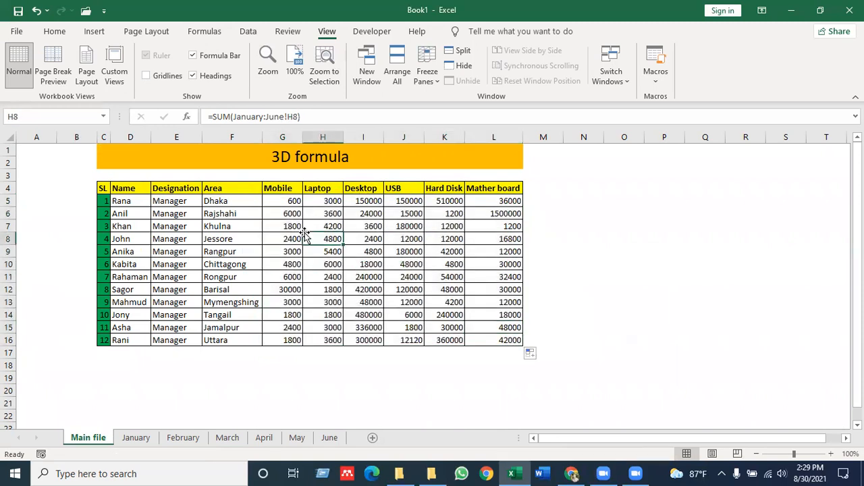
key(Left)
key(Down)
key(Down)
key(Down)
key(Right)
key(Right)
key(Left)
key(Down)
key(Right)
key(Right)
key(Right)
key(Right)
key(Left)
key(Down)
key(Left)
key(Left)
key(Left)
key(Left)
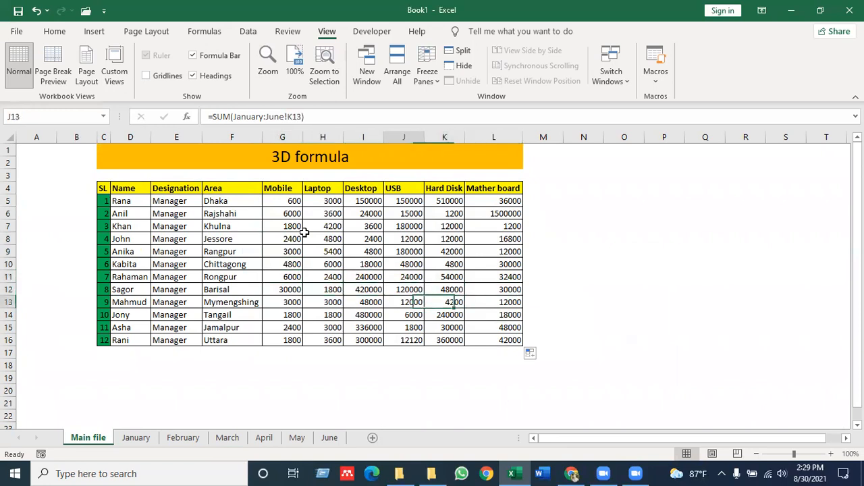
key(Right)
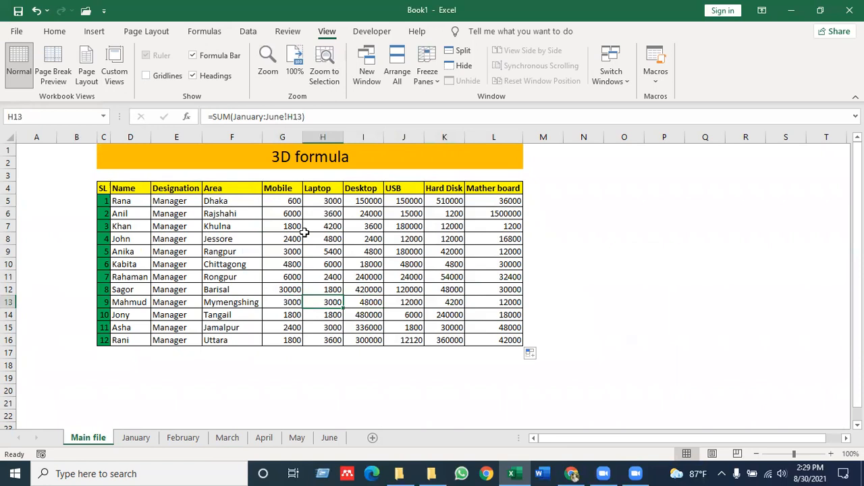
click(292, 264)
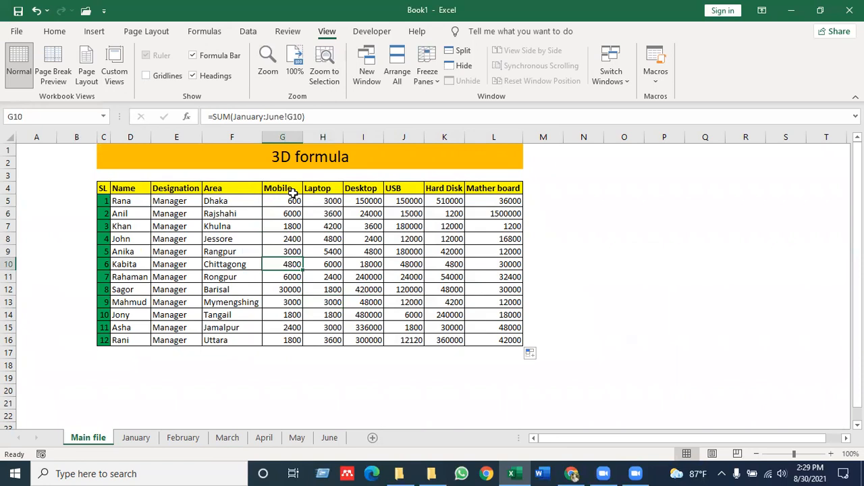
click(291, 301)
click(287, 327)
click(340, 273)
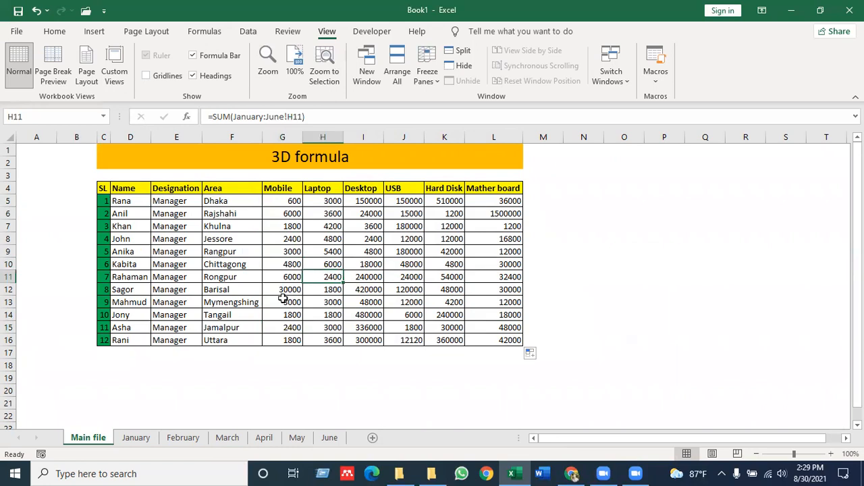
click(257, 350)
click(321, 288)
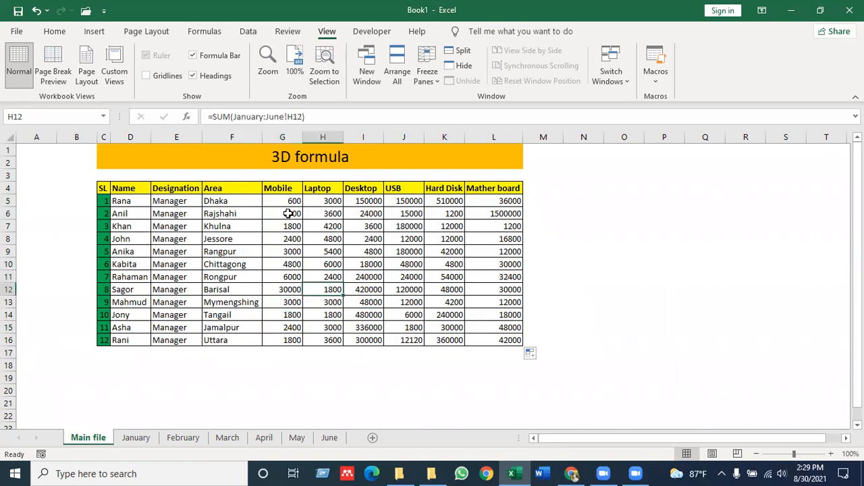
- Set the first Mobile value, cell G5, on the January sheet to 200
click(283, 198)
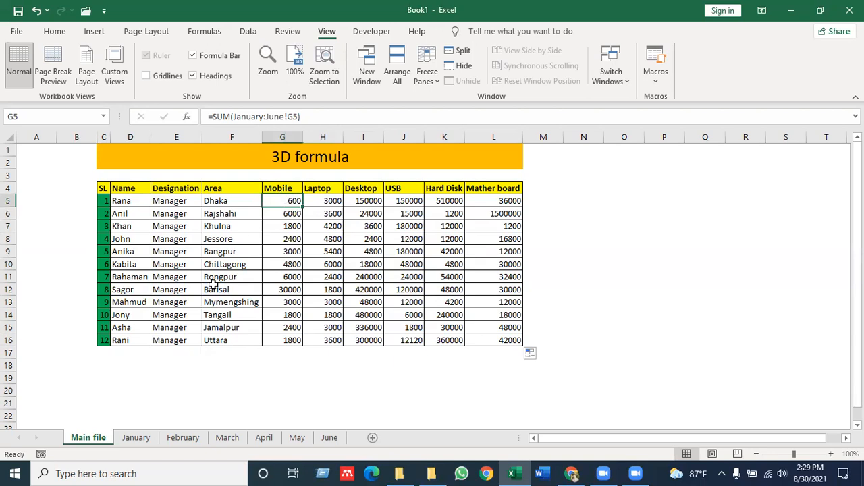
click(136, 438)
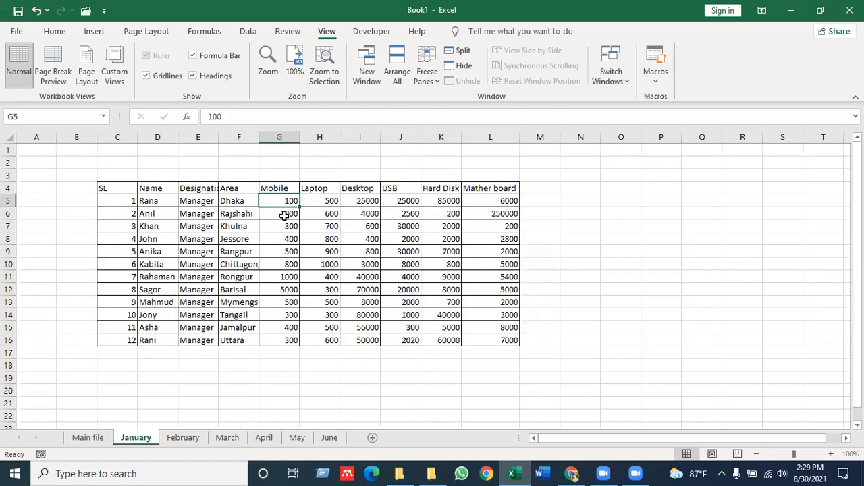
text(20)
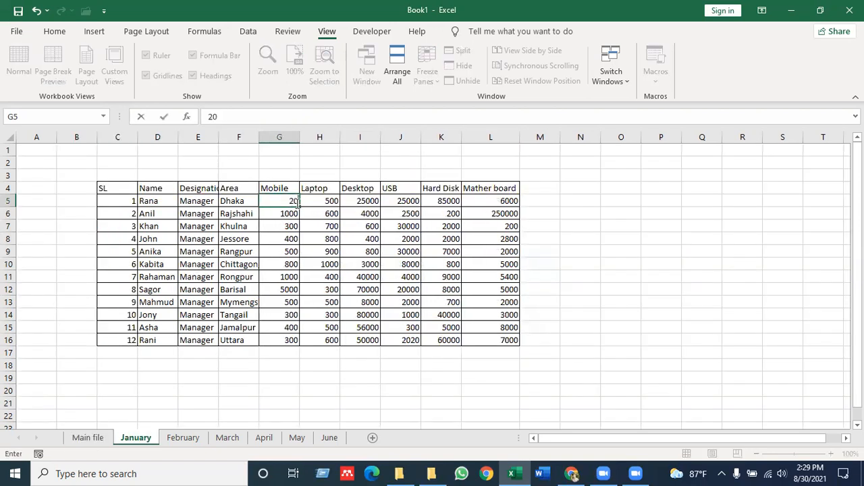
text(0)
key(Return)
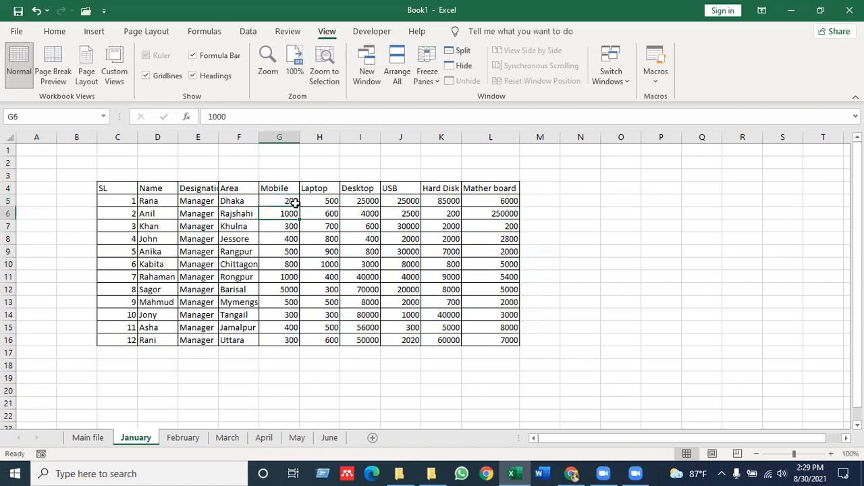
- Check on the Main file sheet how the Mobile total in G5 and neighbouring totals respond to the January edit
click(95, 443)
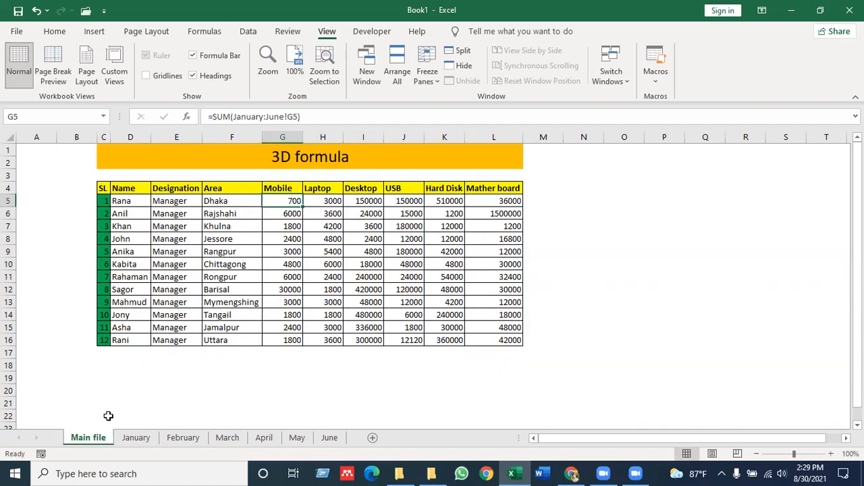
click(268, 268)
click(282, 253)
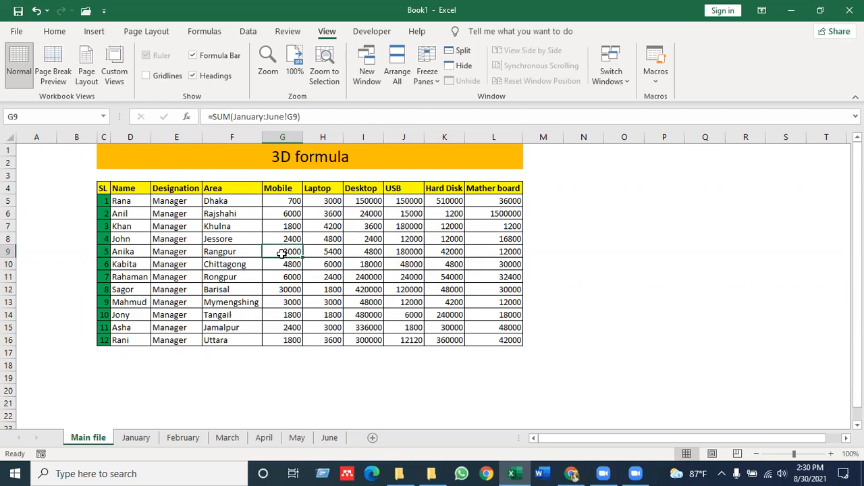
click(322, 277)
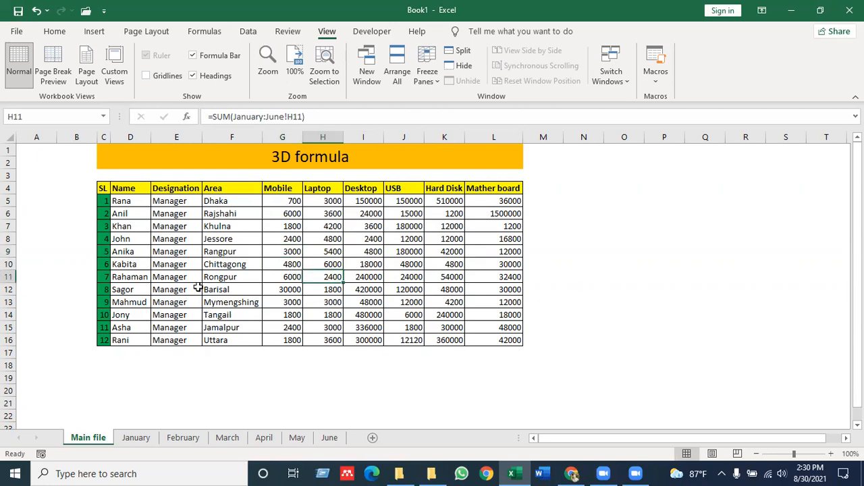